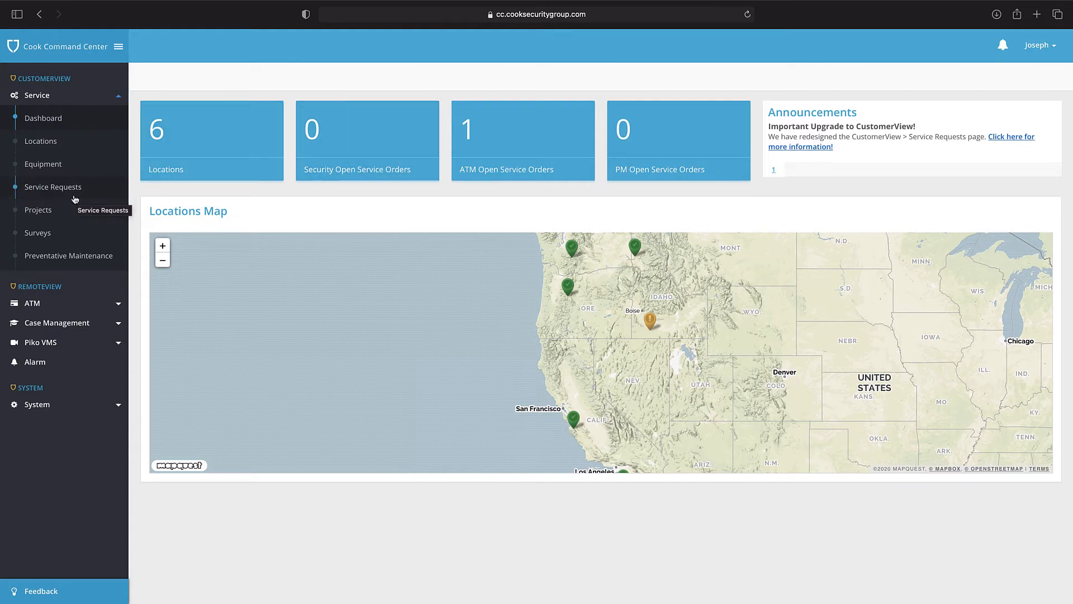
- Go to the service requests list and open the topmost ticket, titled "Service [] - Started - [T448100]", for editing
{"action": "left_click", "coordinate": [76, 195]}
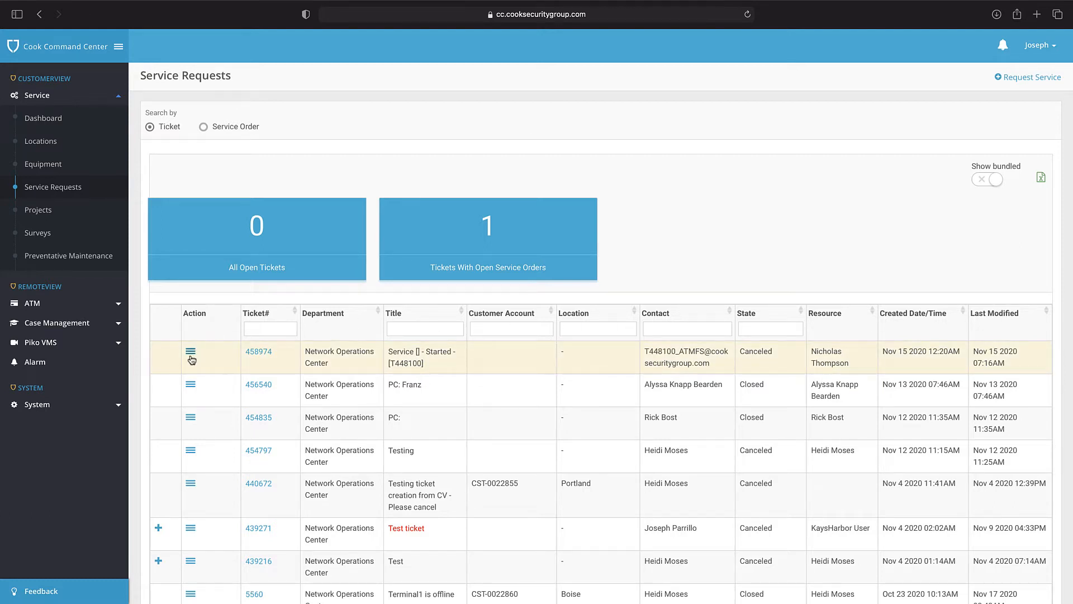
{"action": "scroll", "coordinate": [190, 358], "scroll_direction": "down", "scroll_amount": 3}
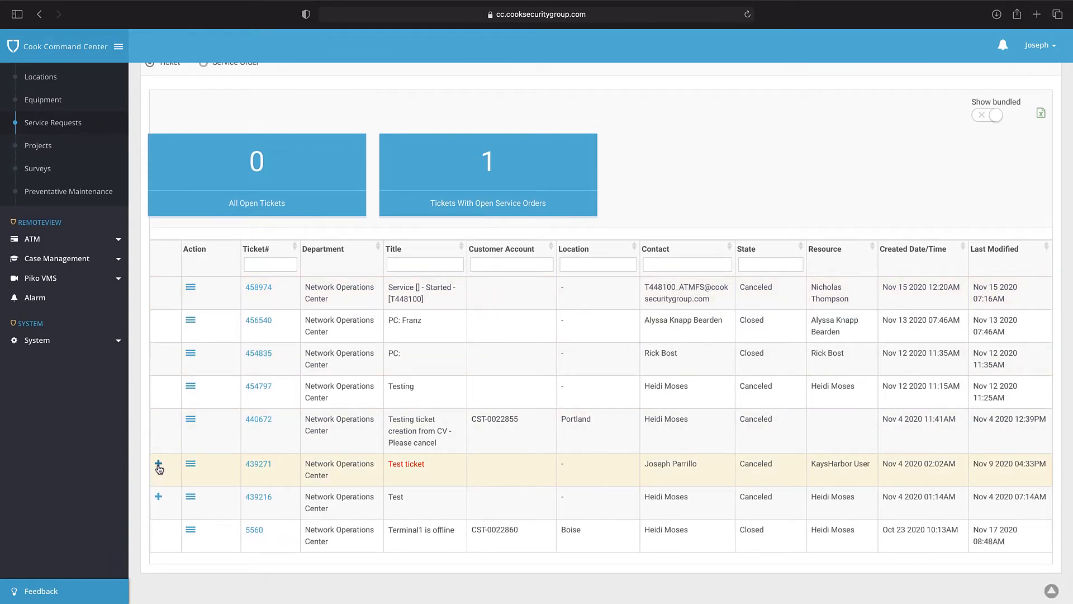
{"action": "left_click", "coordinate": [191, 289]}
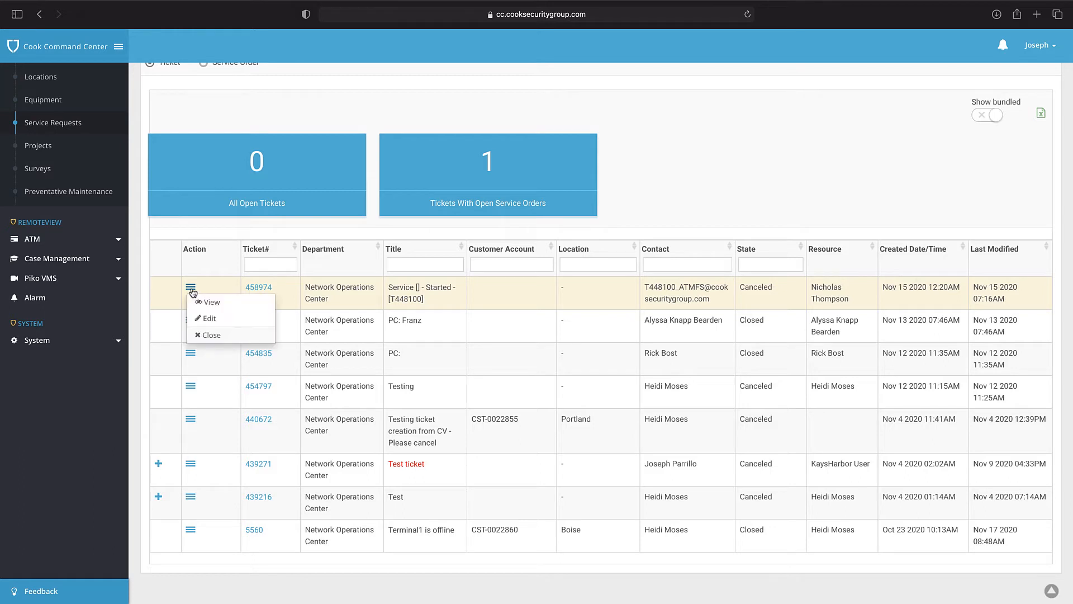
{"action": "left_click", "coordinate": [256, 312]}
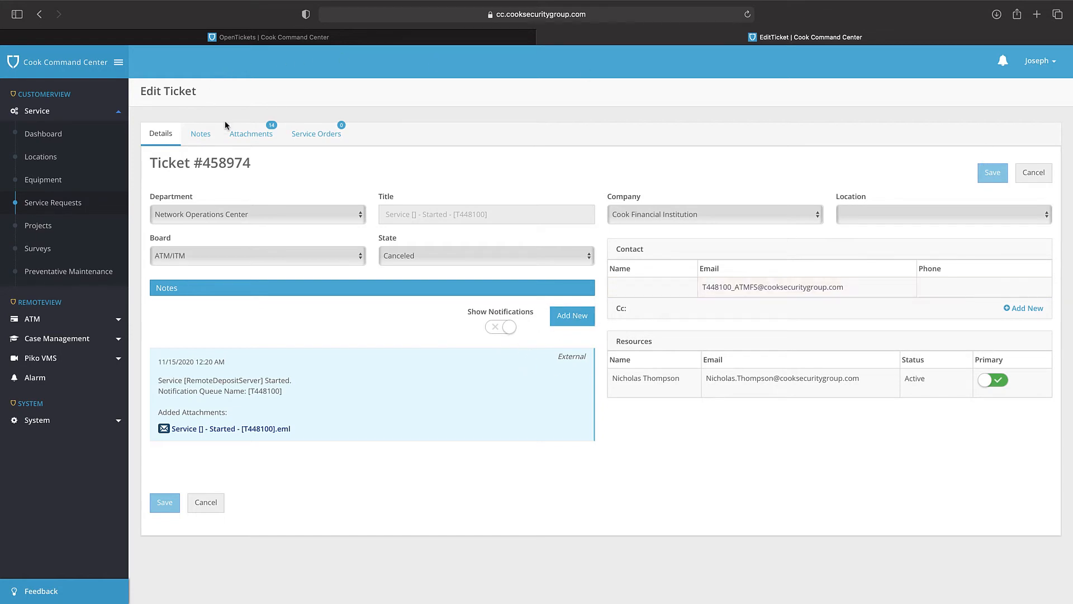
- Leave the ticket, close its browser tab, and switch the service requests search from tickets to Service Order
{"action": "left_click", "coordinate": [38, 205]}
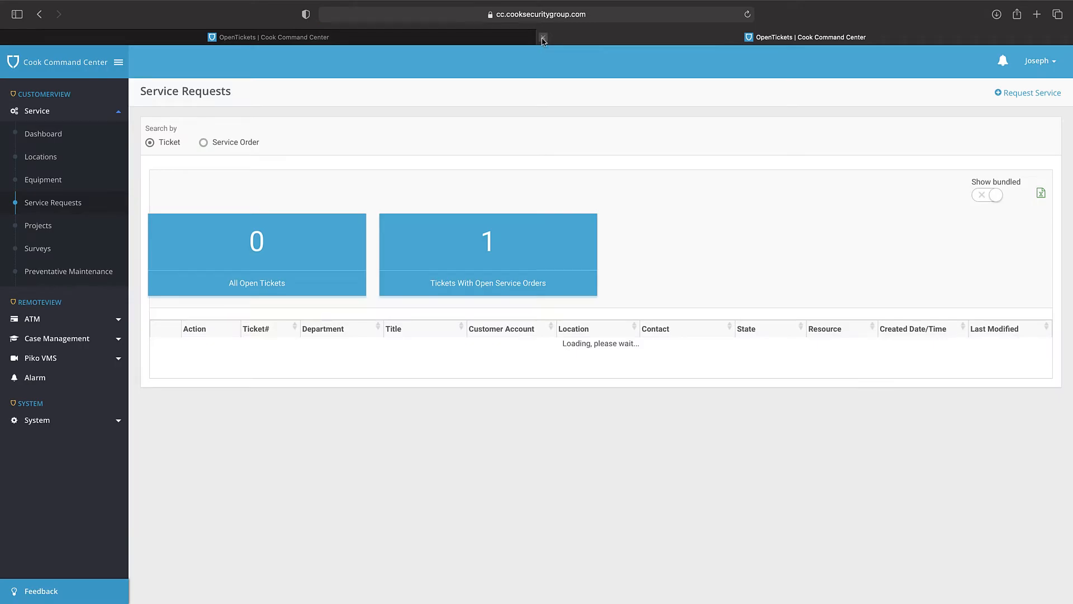
{"action": "left_click", "coordinate": [542, 37]}
{"action": "scroll", "coordinate": [425, 263], "scroll_direction": "down", "scroll_amount": 3}
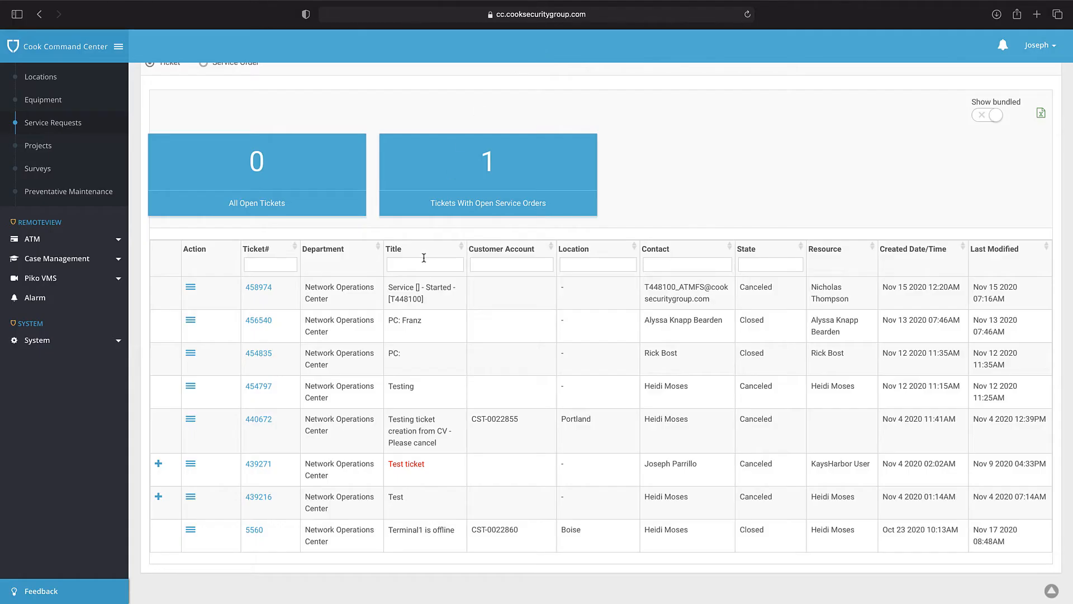
{"action": "scroll", "coordinate": [293, 149], "scroll_direction": "up", "scroll_amount": 2}
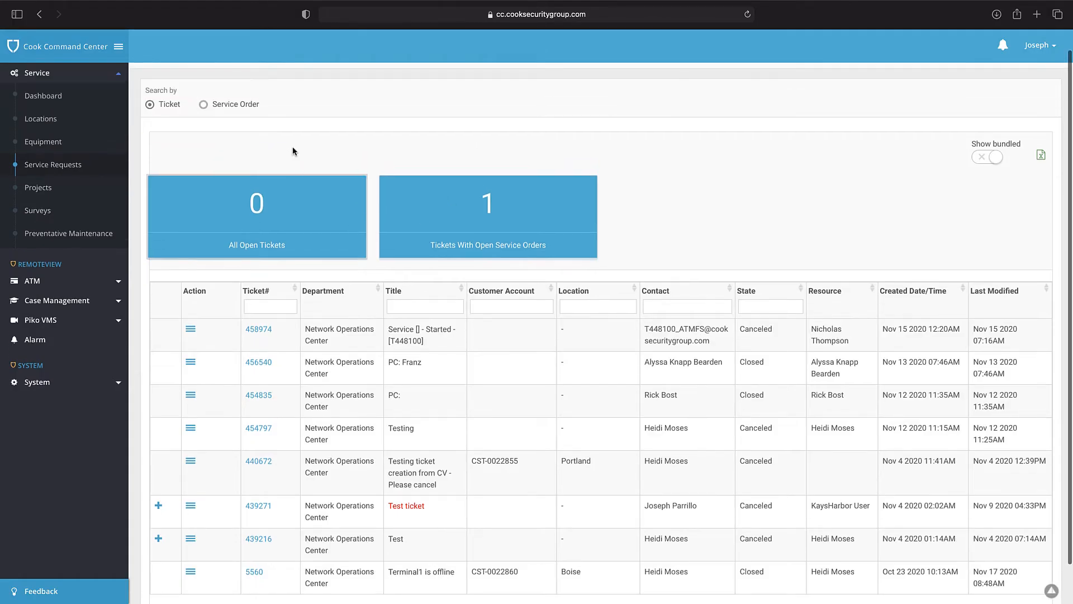
{"action": "left_click", "coordinate": [210, 107]}
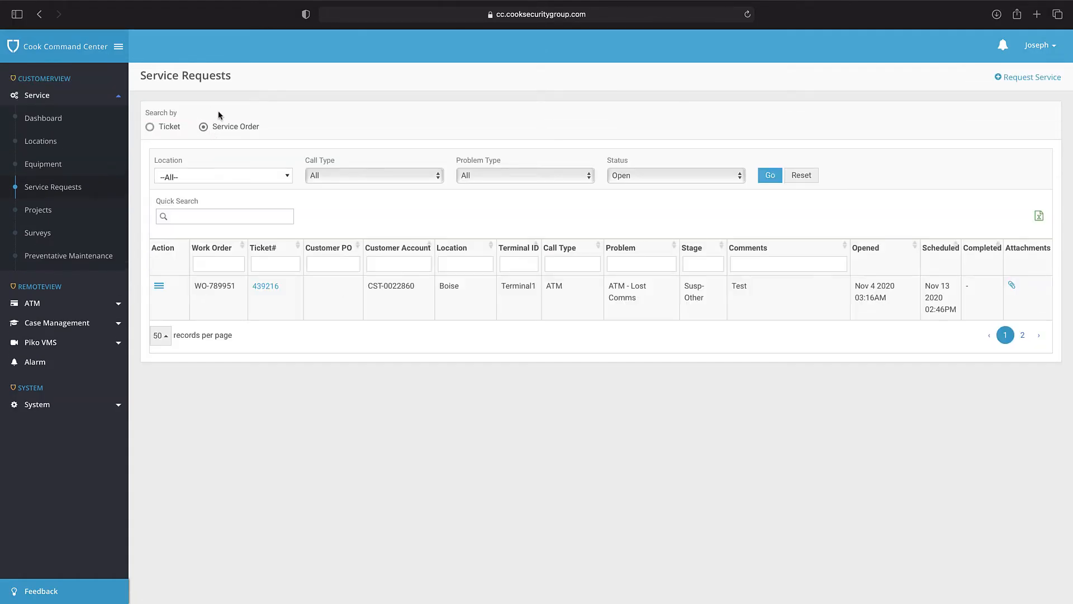
- View the details of the Boise "ATM - Lost Comms" work order, read through its notes, and close the details
{"action": "left_click", "coordinate": [160, 288]}
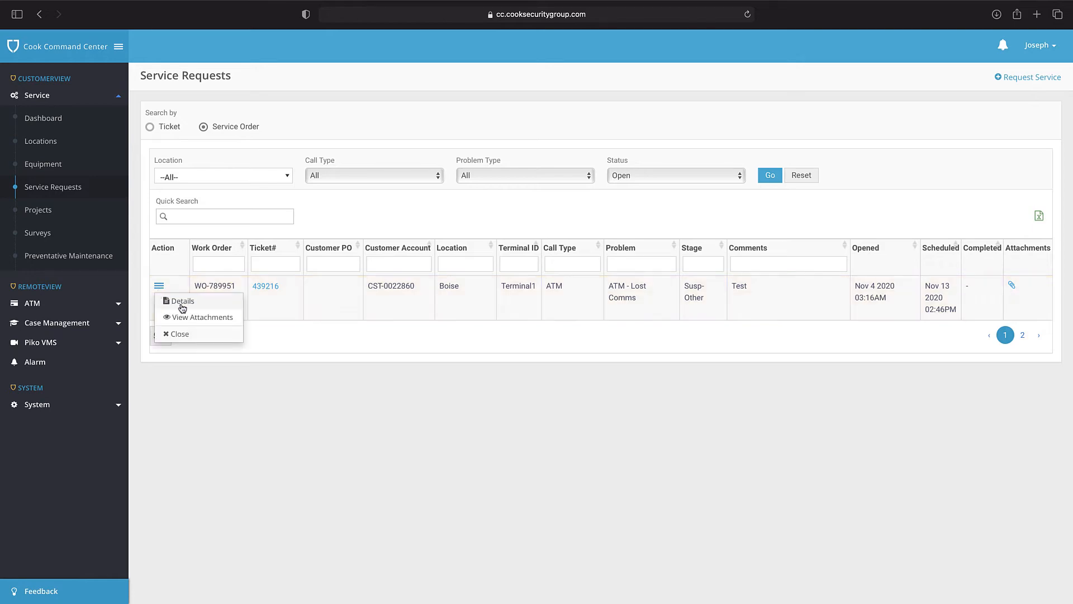
{"action": "left_click", "coordinate": [198, 305]}
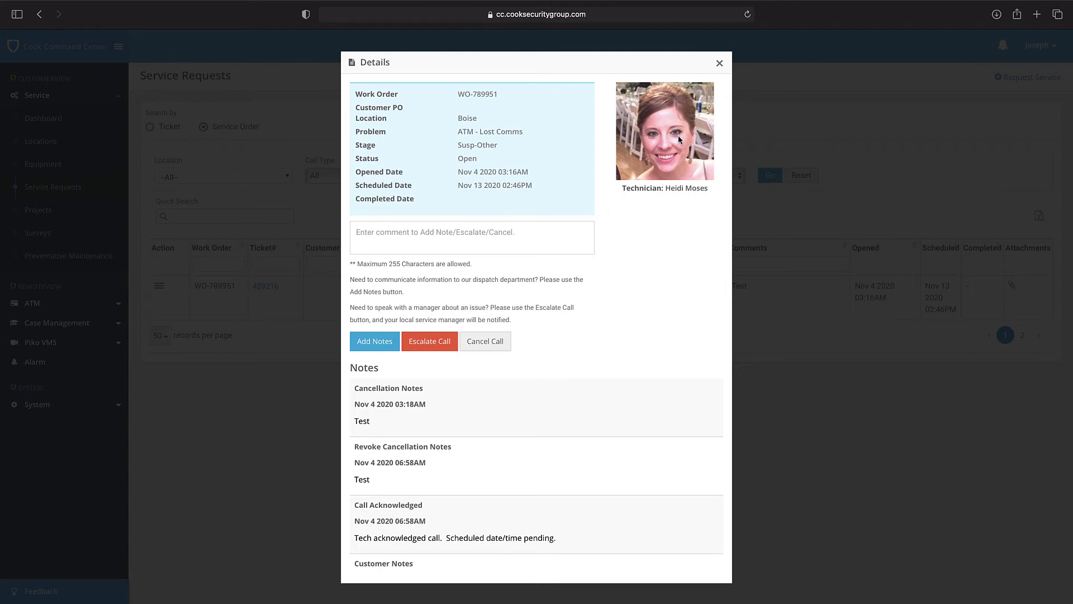
{"action": "scroll", "coordinate": [453, 388], "scroll_direction": "down", "scroll_amount": 2}
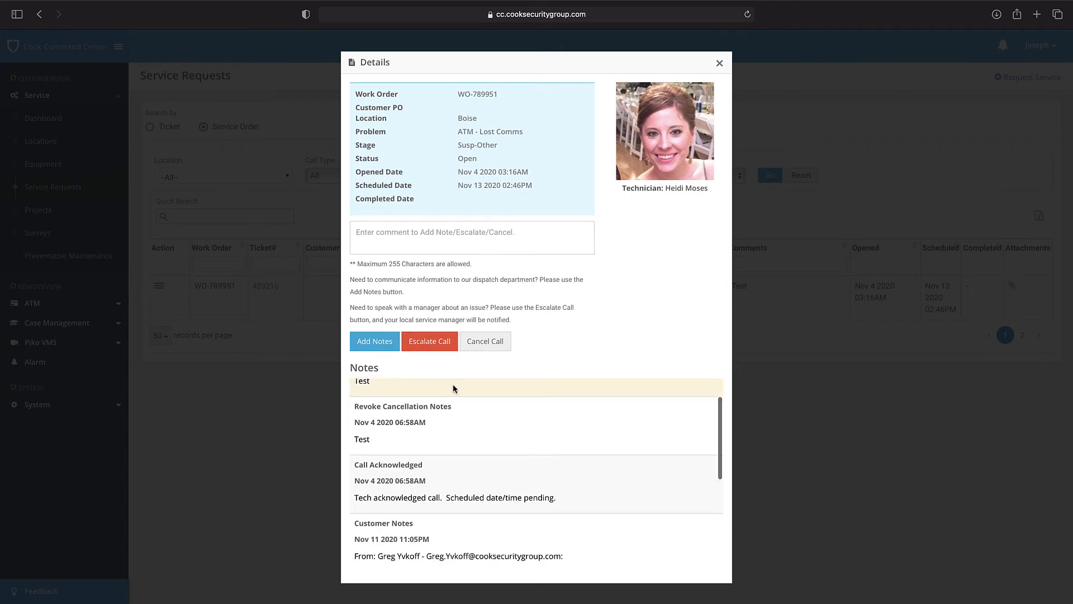
{"action": "scroll", "coordinate": [454, 396], "scroll_direction": "down", "scroll_amount": 5}
{"action": "scroll", "coordinate": [454, 396], "scroll_direction": "up", "scroll_amount": 6}
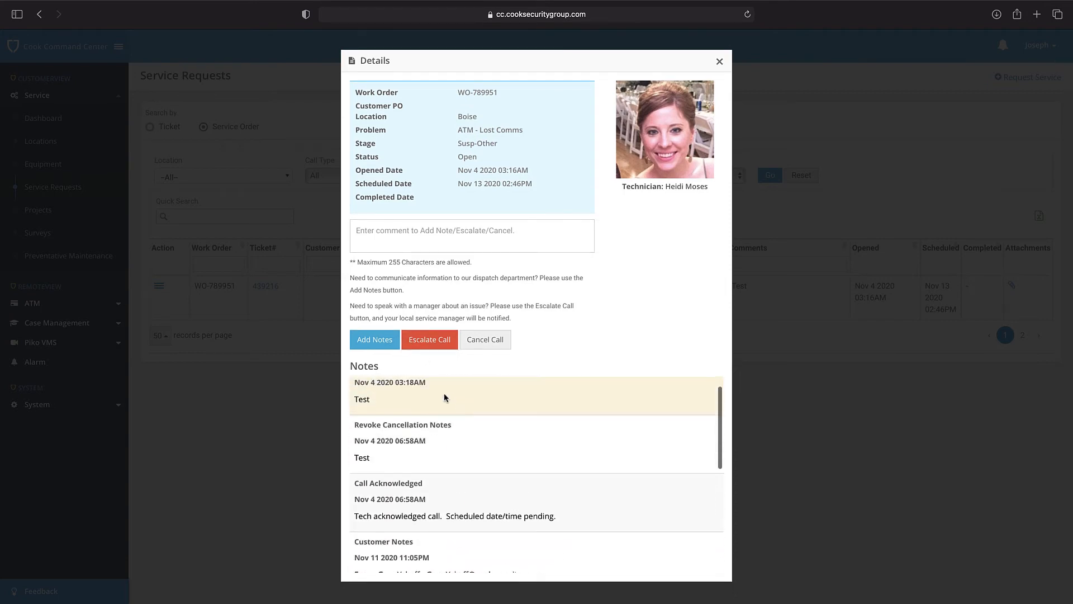
{"action": "scroll", "coordinate": [447, 398], "scroll_direction": "up", "scroll_amount": 1}
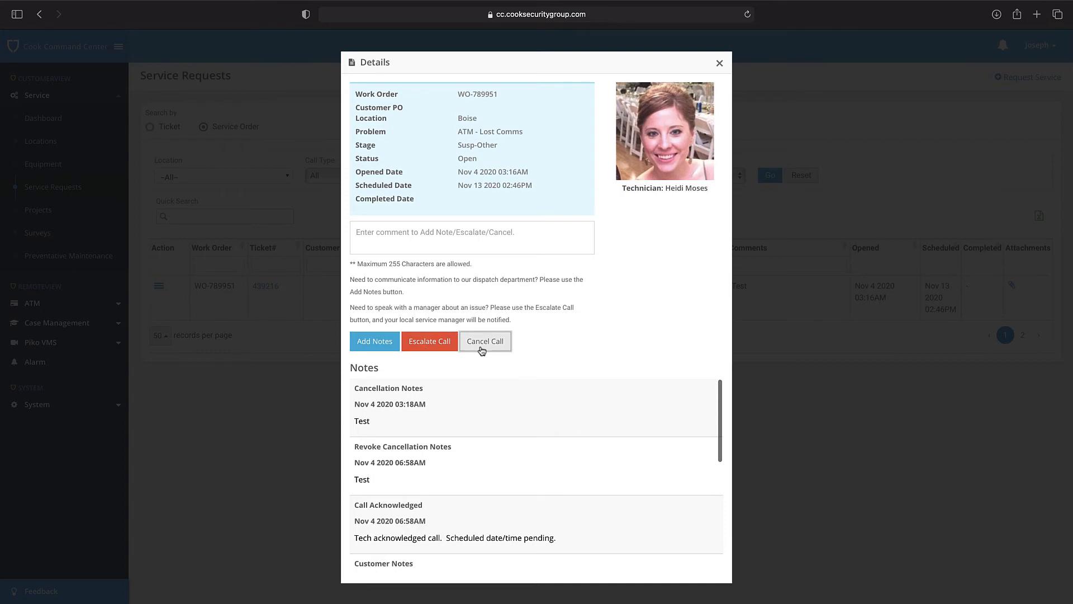
{"action": "left_click", "coordinate": [718, 60]}
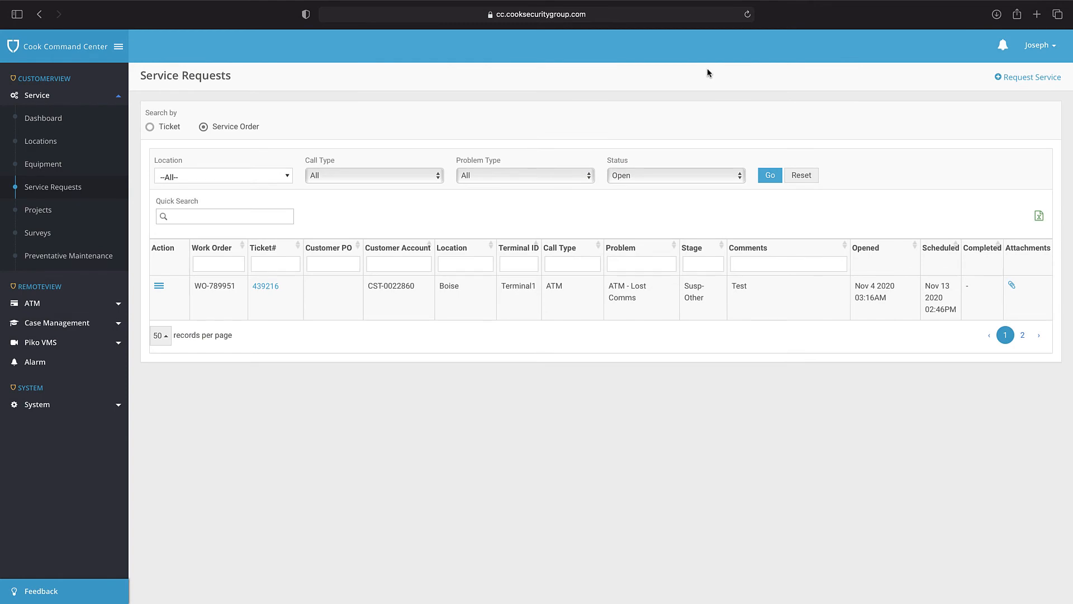
- Start a new service request and review the selectable locations, leaving the location blank
{"action": "left_click", "coordinate": [1002, 79]}
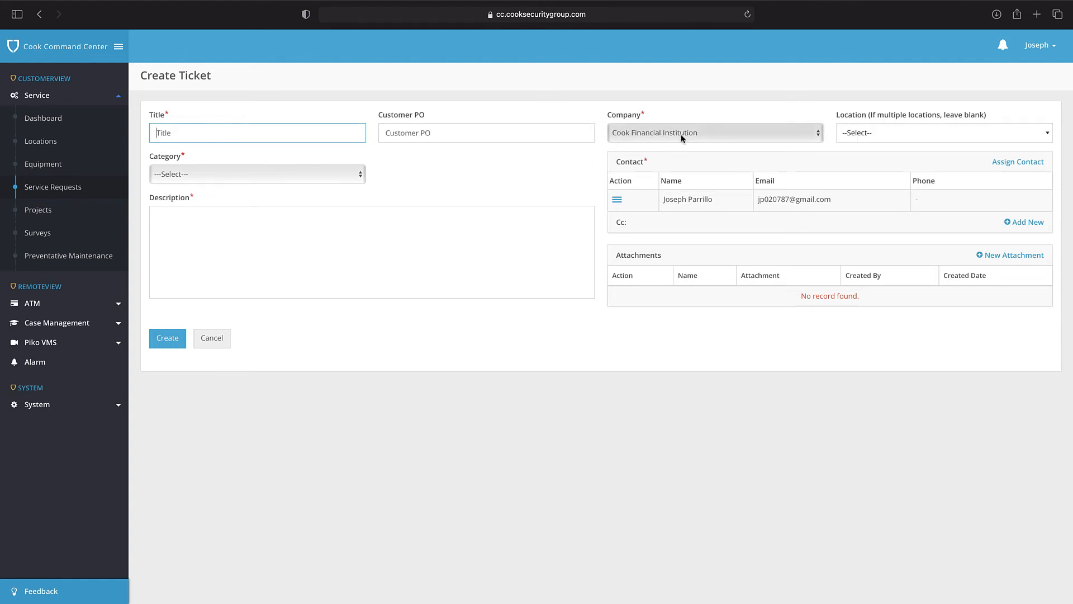
{"action": "left_click", "coordinate": [926, 136]}
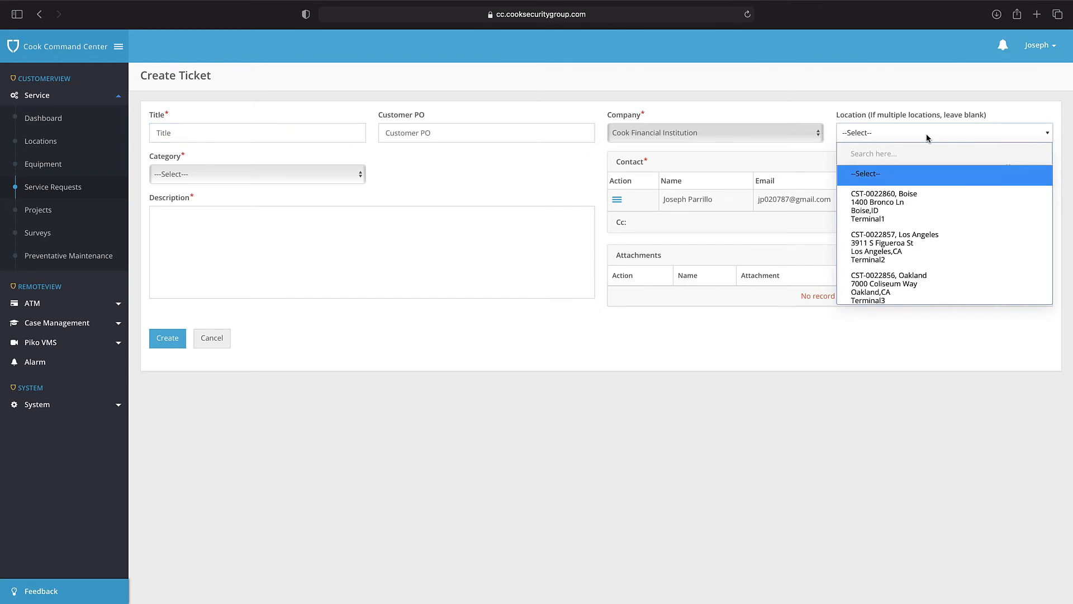
{"action": "scroll", "coordinate": [899, 176], "scroll_direction": "down", "scroll_amount": 1}
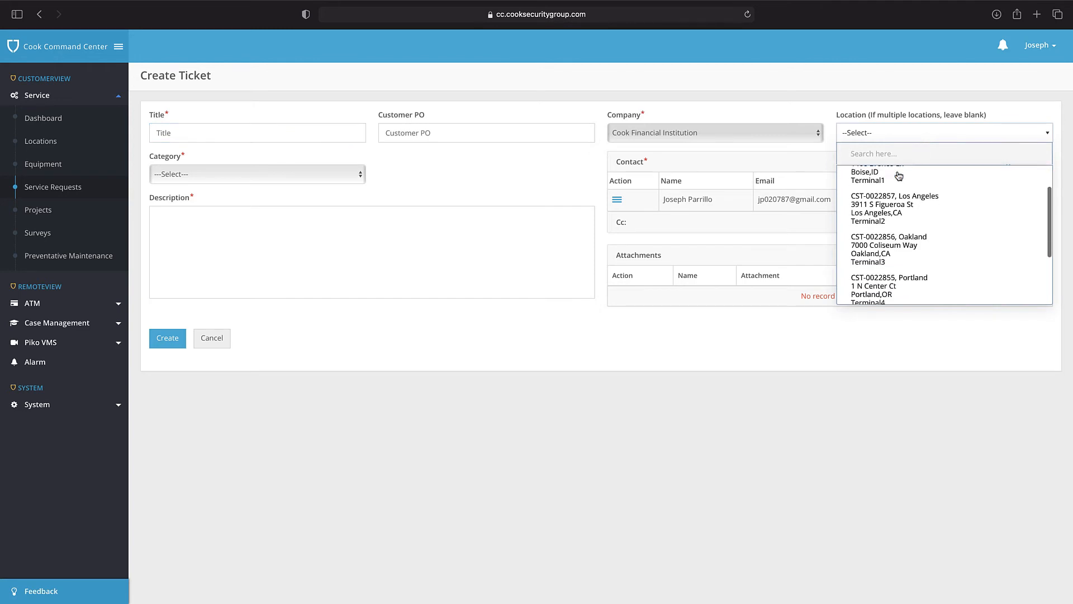
{"action": "scroll", "coordinate": [899, 176], "scroll_direction": "down", "scroll_amount": 2}
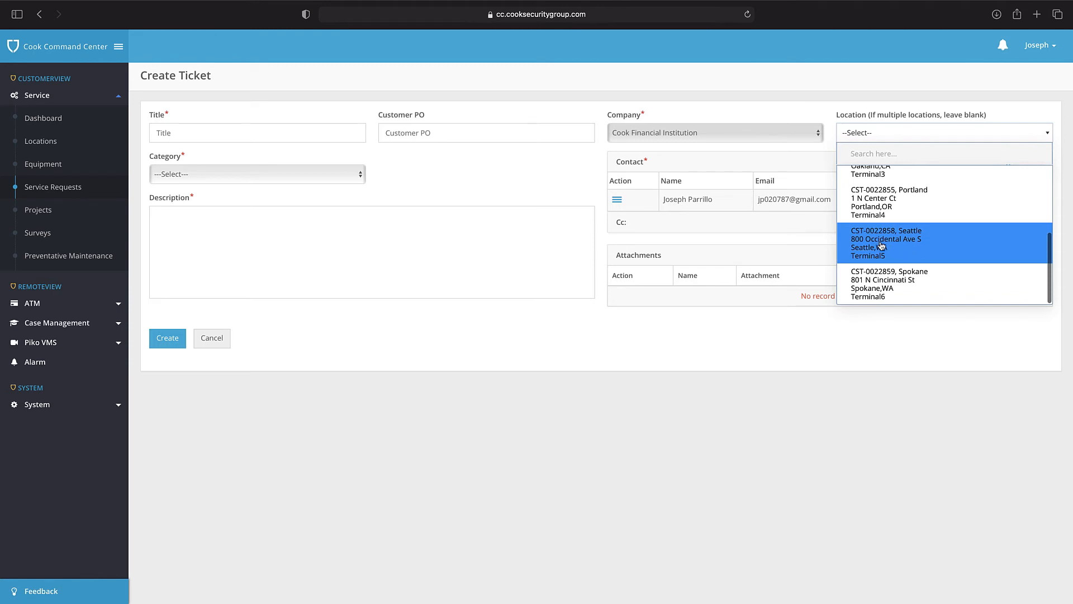
{"action": "left_click", "coordinate": [520, 230]}
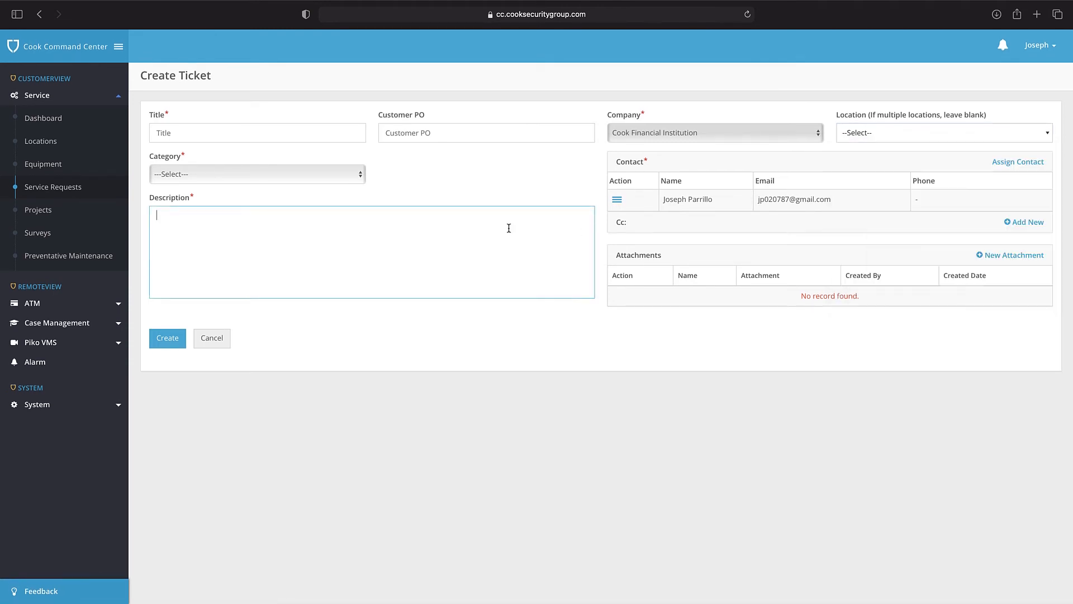
- Set the new ticket's category to ATM/ITM and assign RV Dashboard as its contact
{"action": "left_click", "coordinate": [334, 180]}
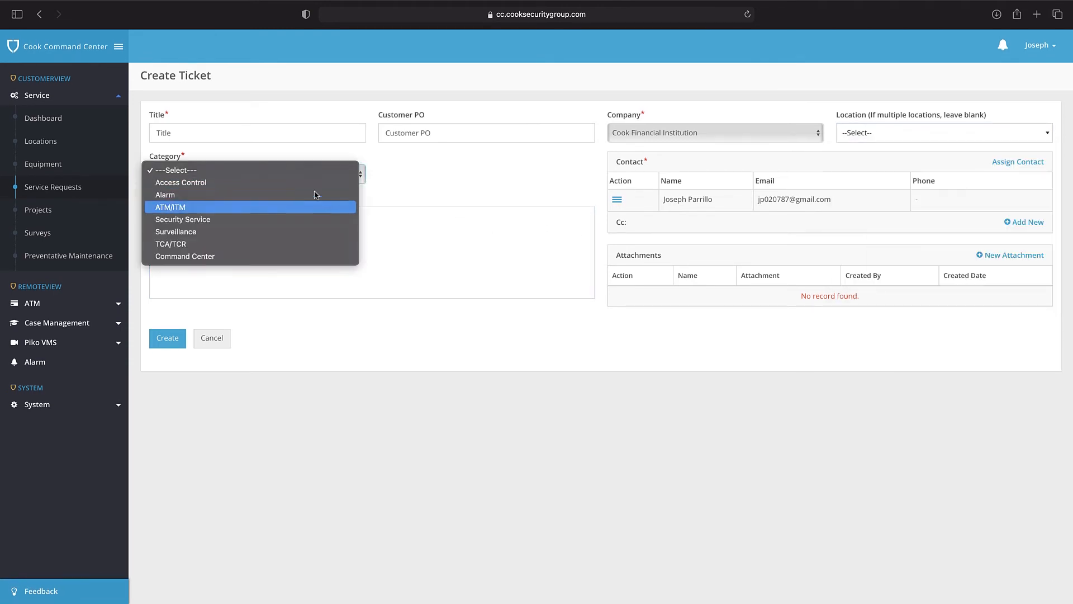
{"action": "left_click", "coordinate": [279, 208]}
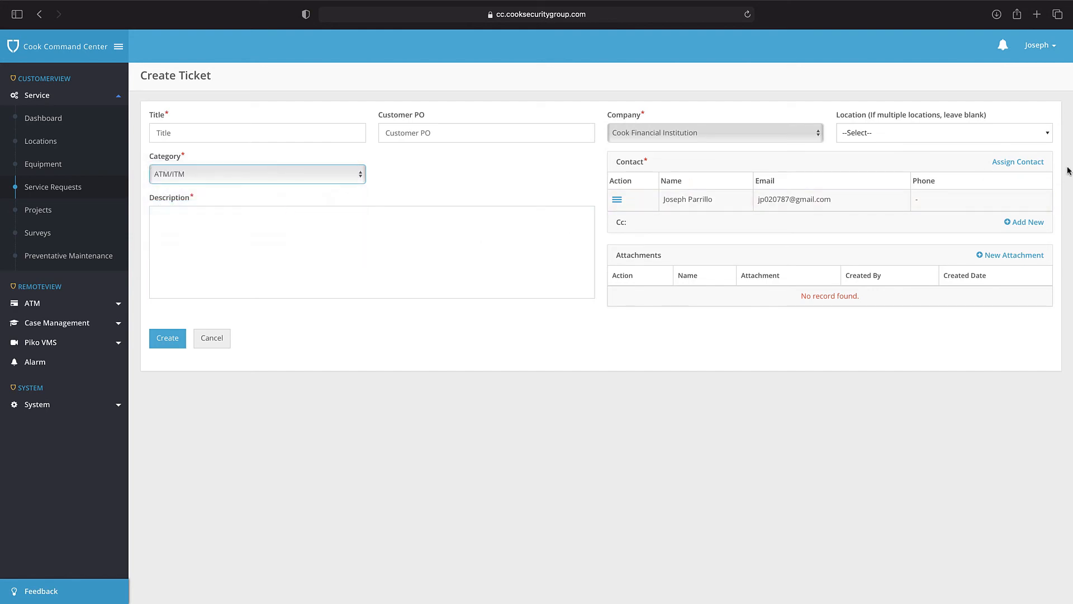
{"action": "left_click", "coordinate": [1011, 163]}
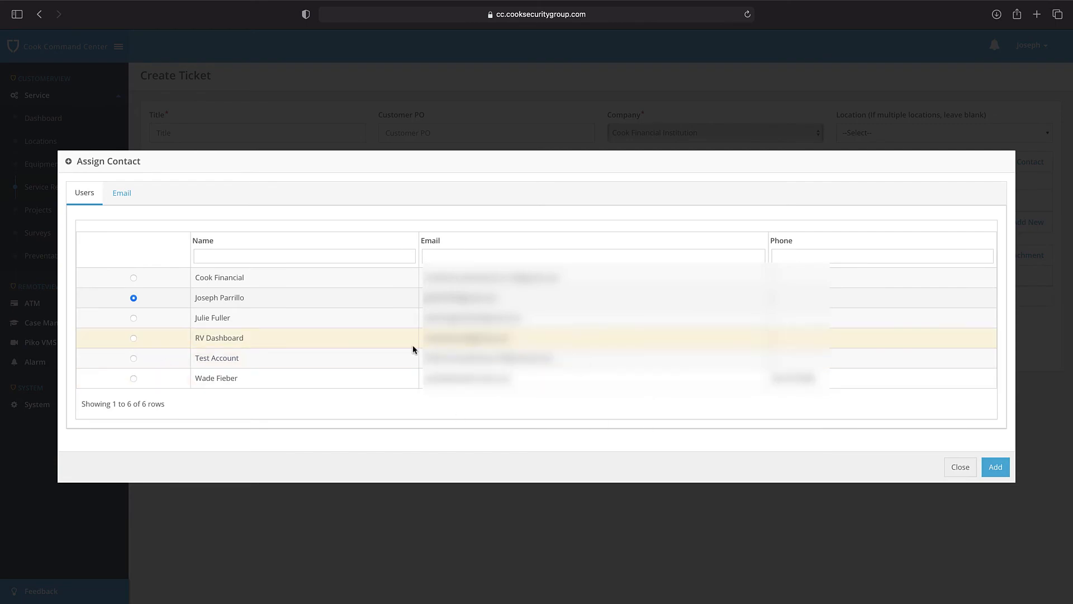
{"action": "left_click", "coordinate": [138, 342]}
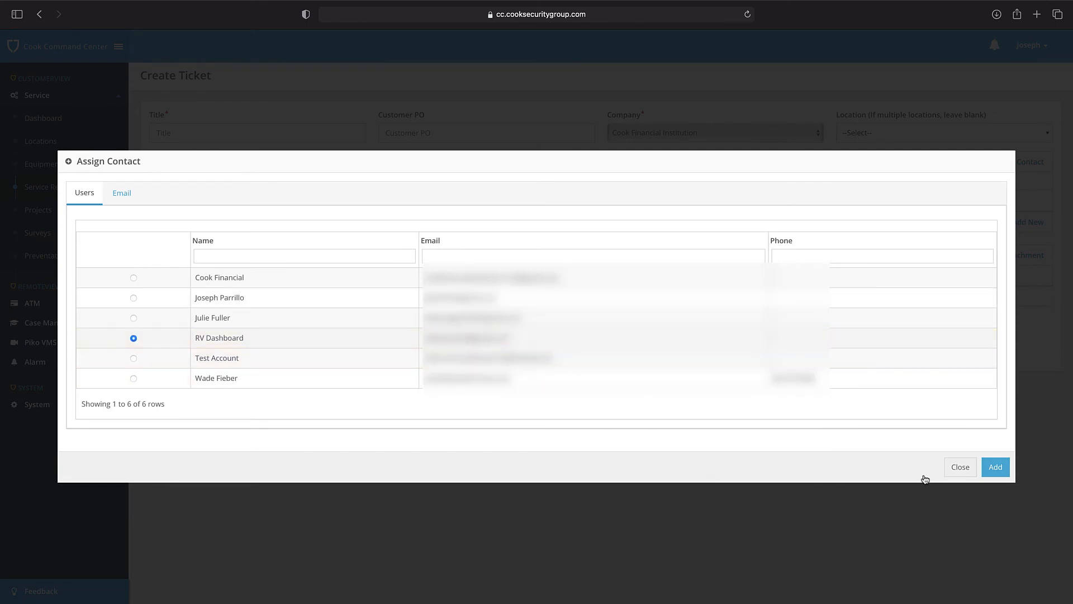
{"action": "left_click", "coordinate": [996, 468]}
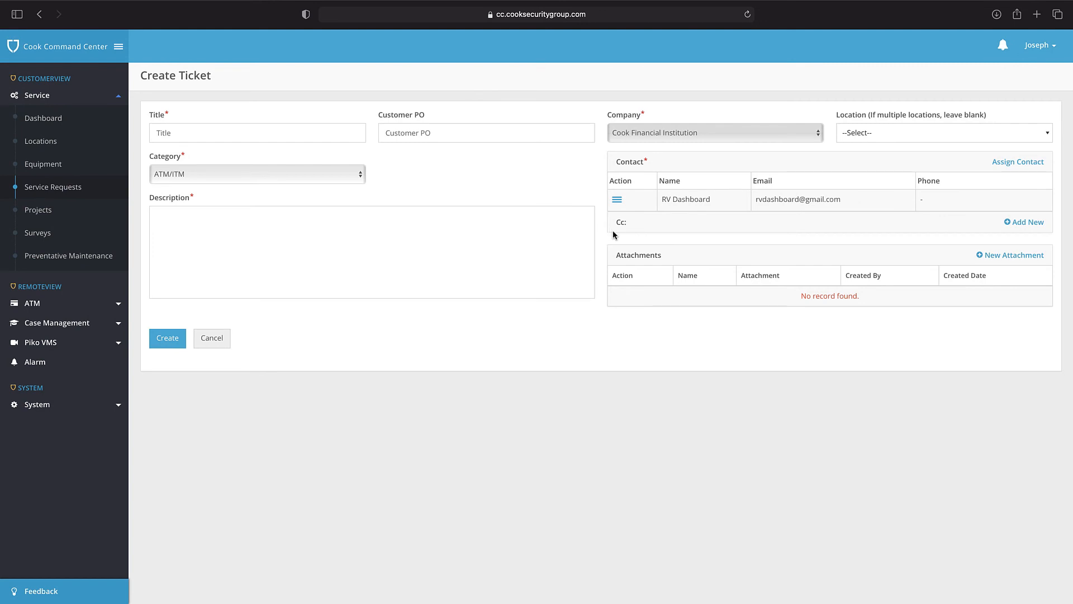
- Add the signed-in user from the user list as a Cc recipient on the new ticket
{"action": "left_click", "coordinate": [1027, 222]}
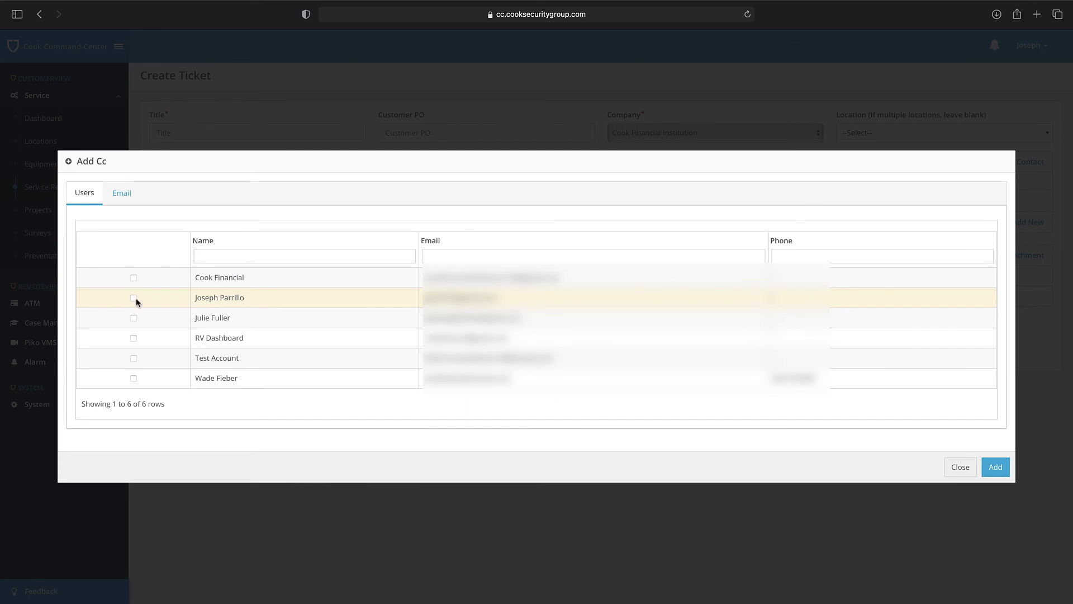
{"action": "left_click", "coordinate": [134, 298]}
{"action": "left_click", "coordinate": [994, 468]}
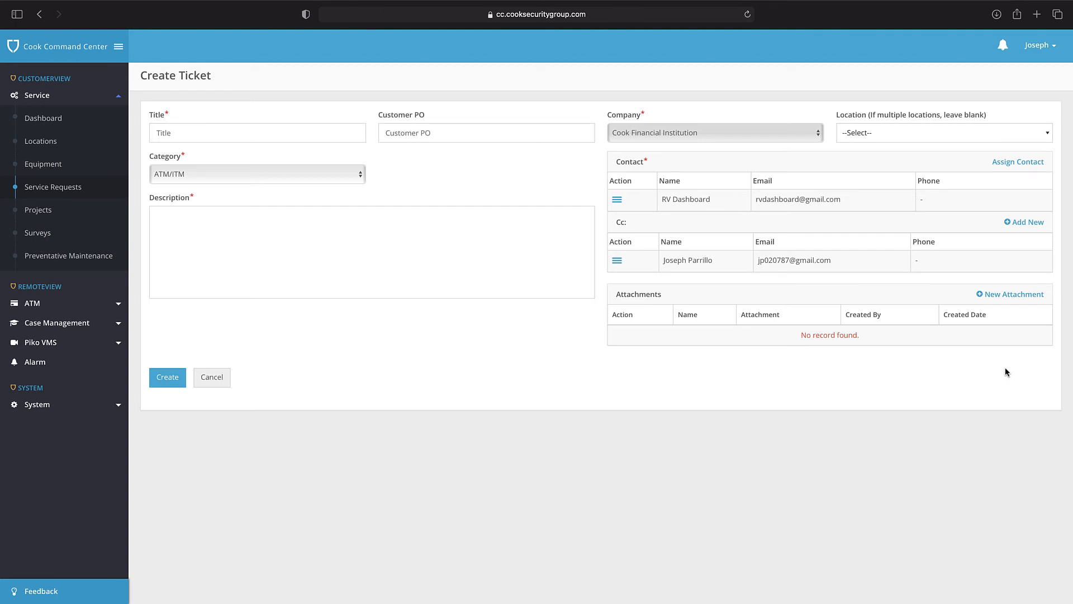
- Look at the new attachment form without adding a file, and cancel the new ticket, discarding all its changes
{"action": "left_click", "coordinate": [1013, 296]}
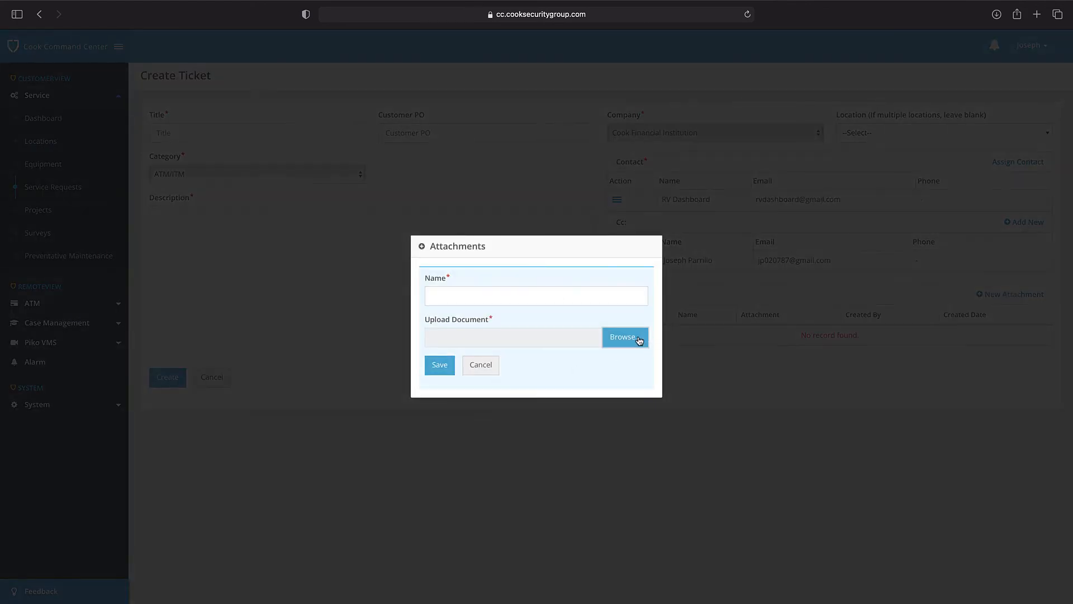
{"action": "left_click", "coordinate": [476, 378]}
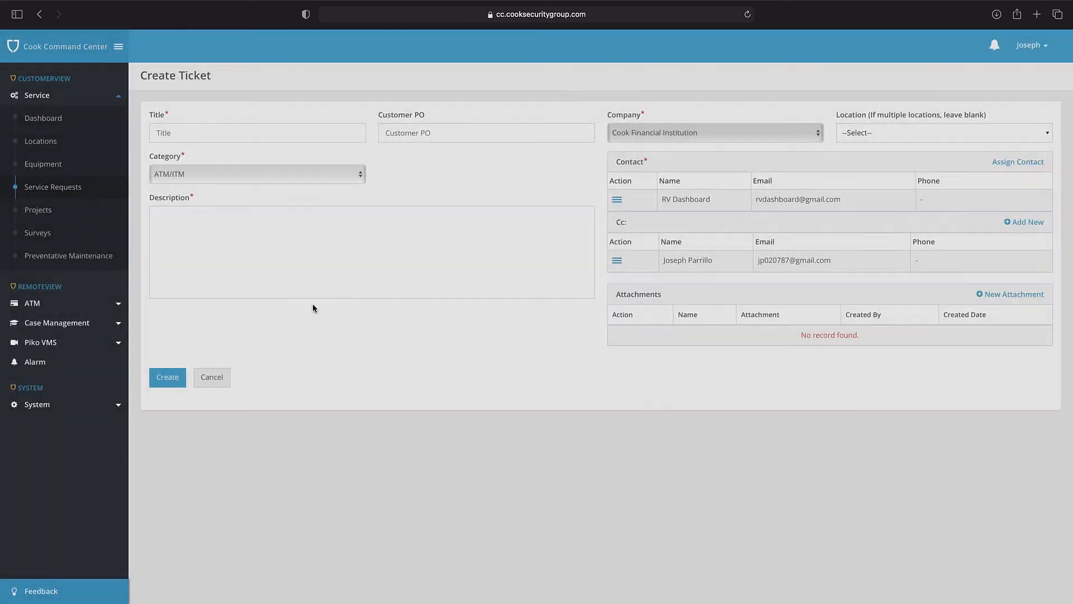
{"action": "left_click", "coordinate": [281, 253]}
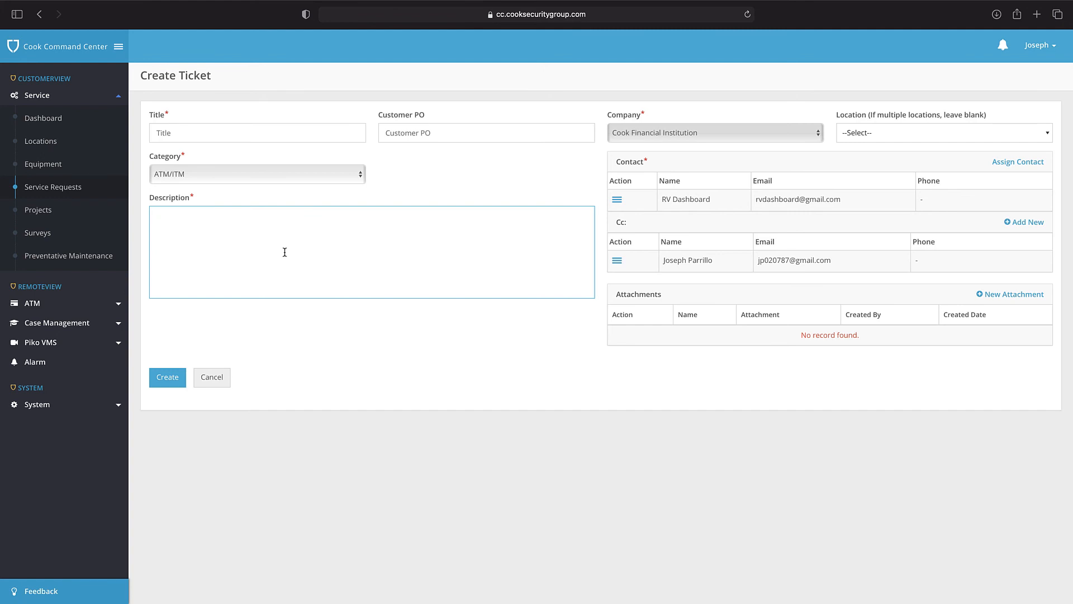
{"action": "left_click", "coordinate": [206, 382]}
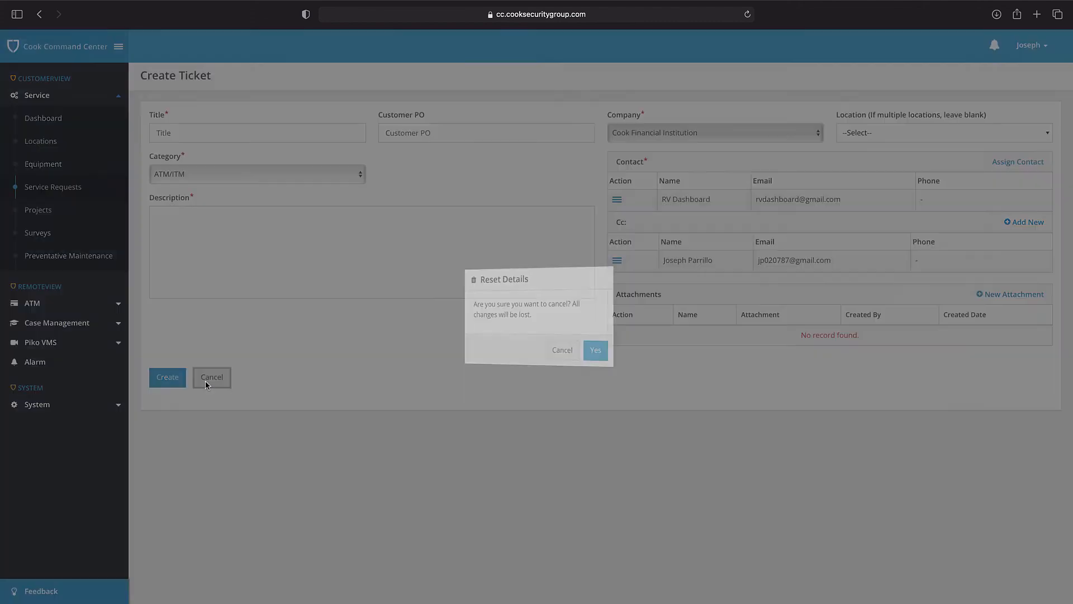
{"action": "left_click", "coordinate": [599, 353]}
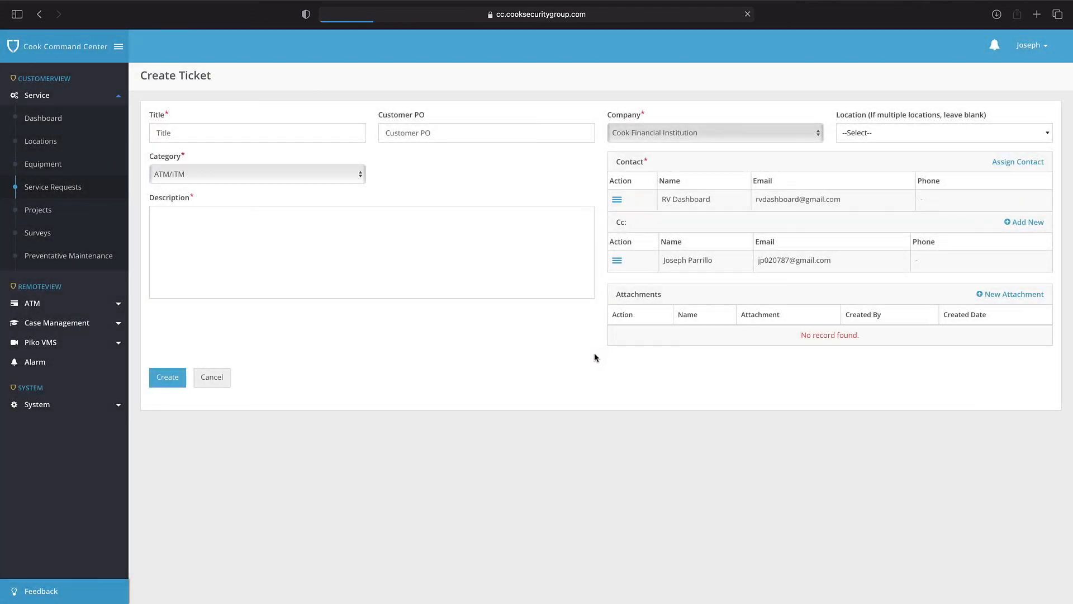